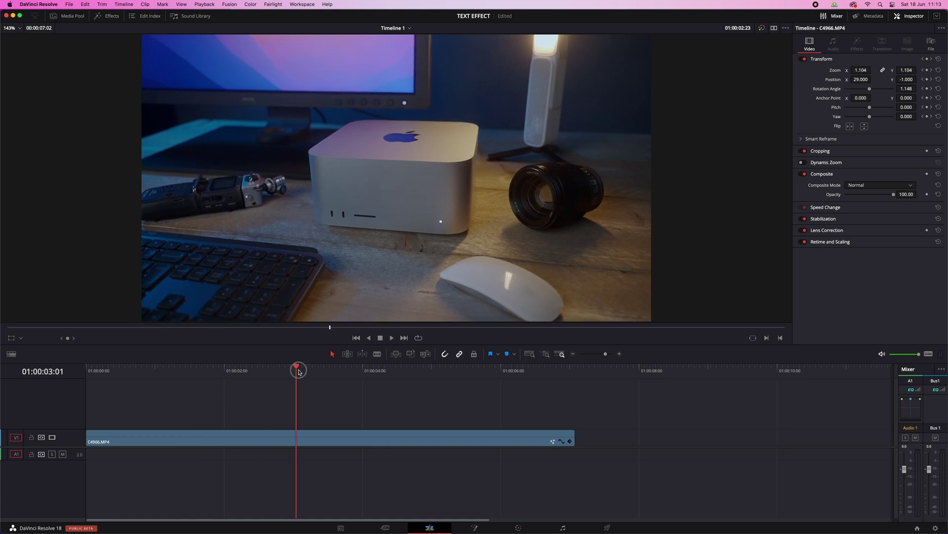
Convert the C4966.MP4 clip into Fusion Clip 1 and open it on the Fusion page
right_click(347, 442)
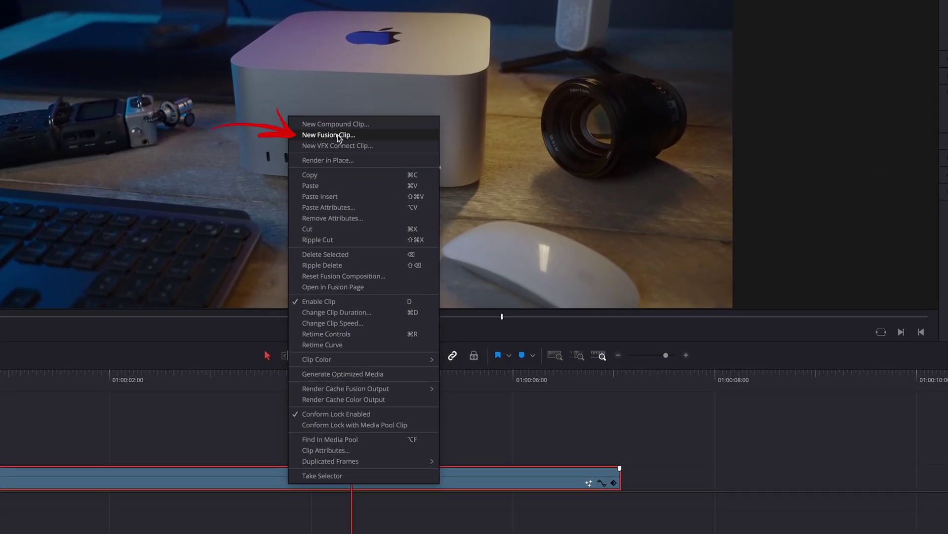
click(346, 136)
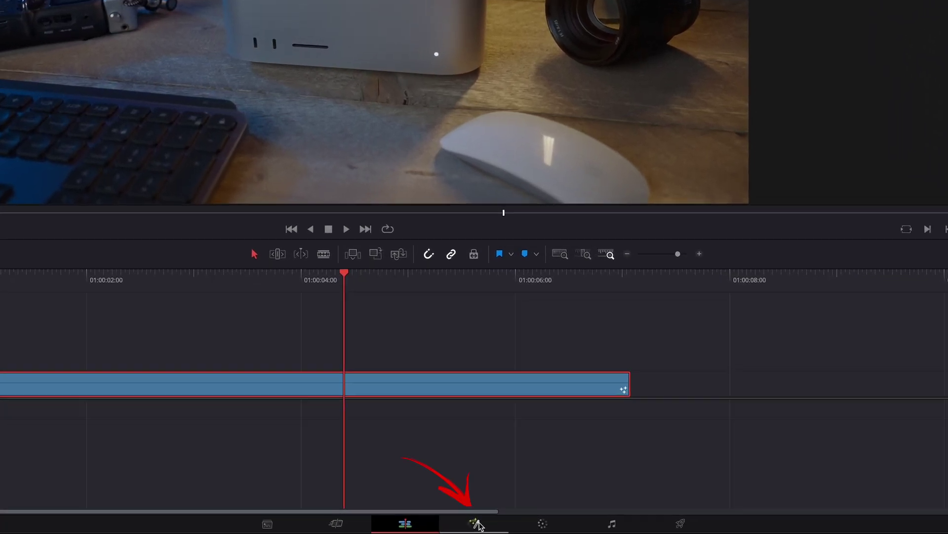
click(476, 529)
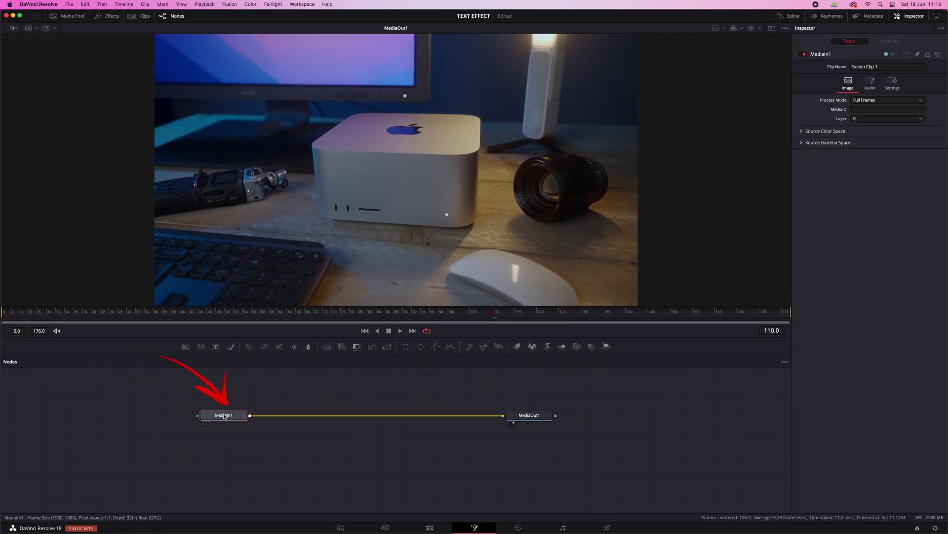
Add a Planar Tracker node from the 'plan' search and drop it between MediaIn1 and MediaOut1
key(shift+space)
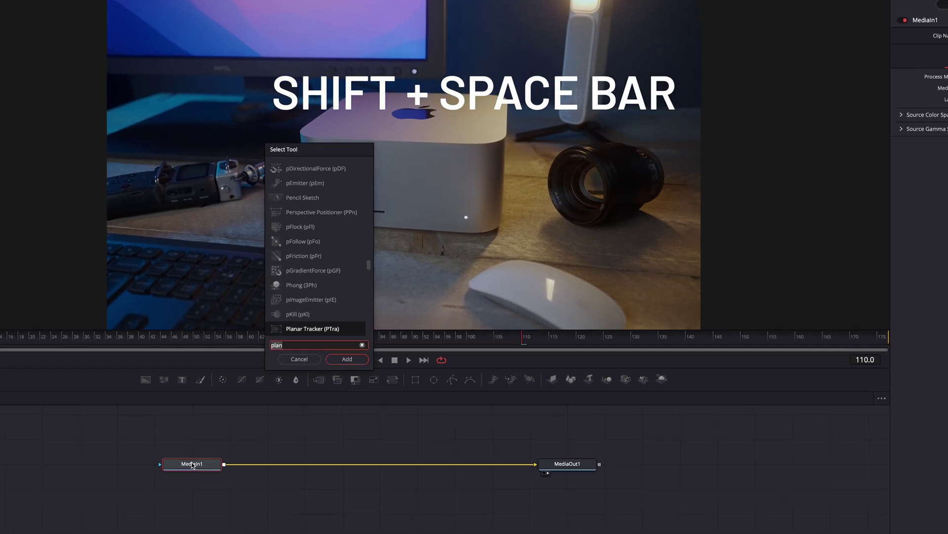
text(plan)
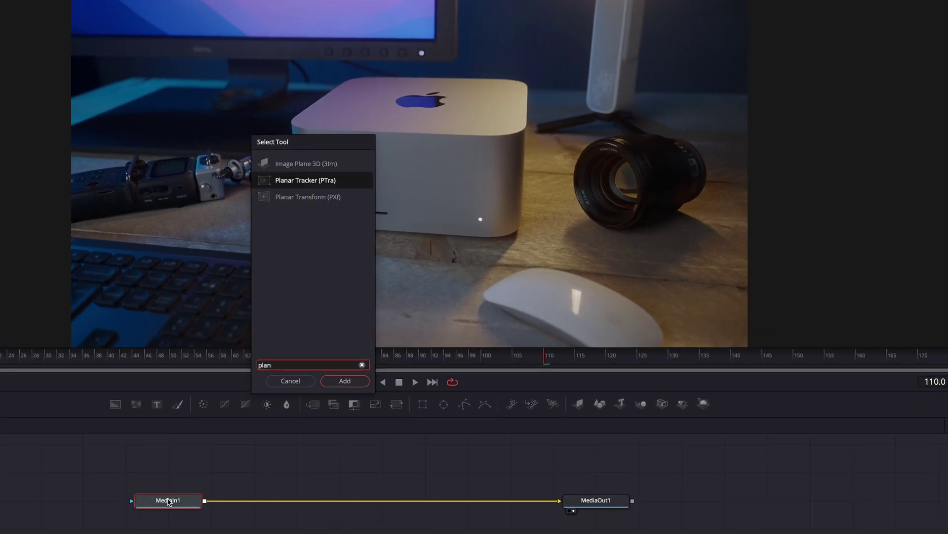
click(341, 381)
drag(259, 505, 358, 506)
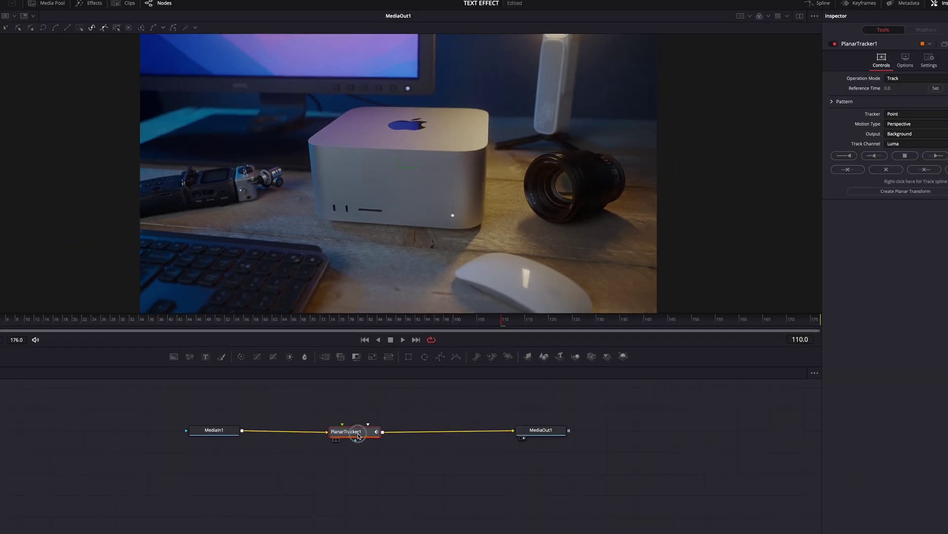
click(359, 505)
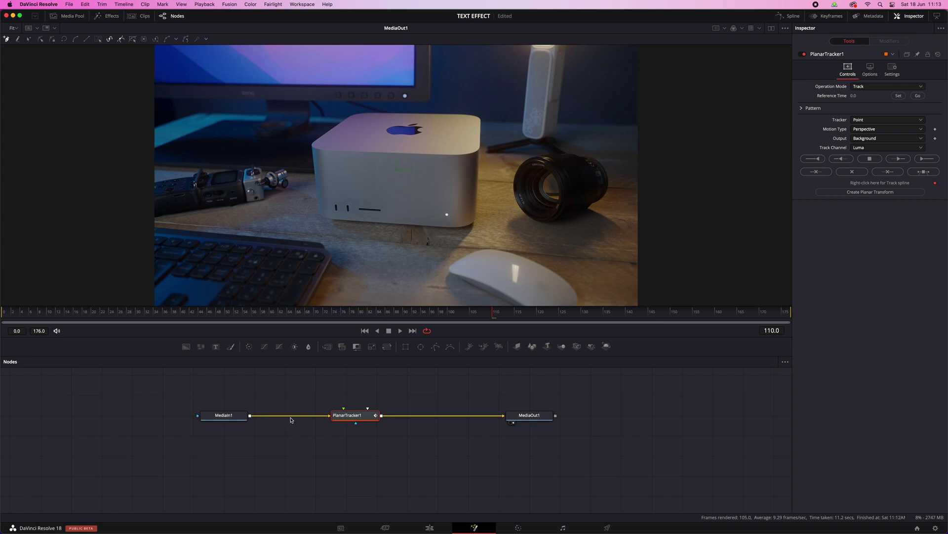
drag(309, 419, 249, 420)
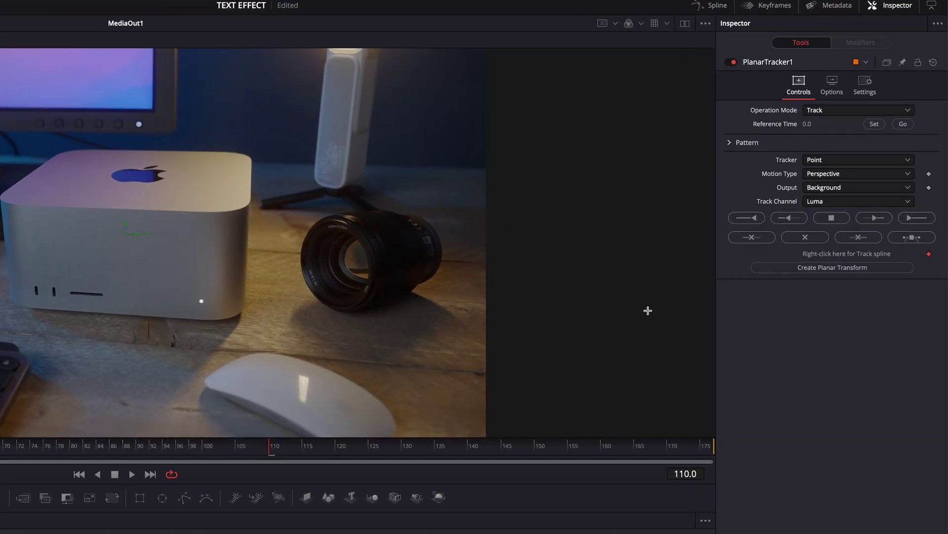
Review PlanarTracker1's operation modes, then scrub the Fusion time ruler to frame 74
click(825, 110)
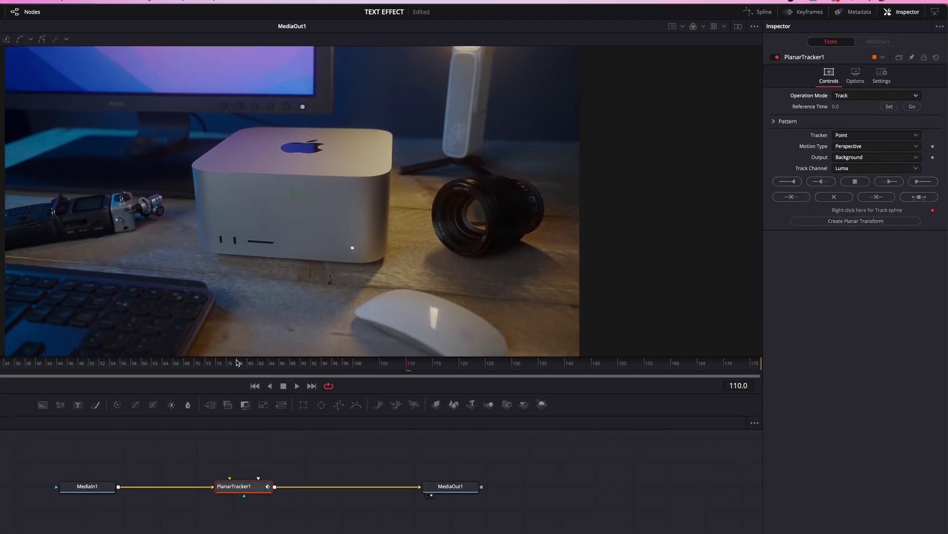
click(253, 312)
drag(165, 313, 9, 314)
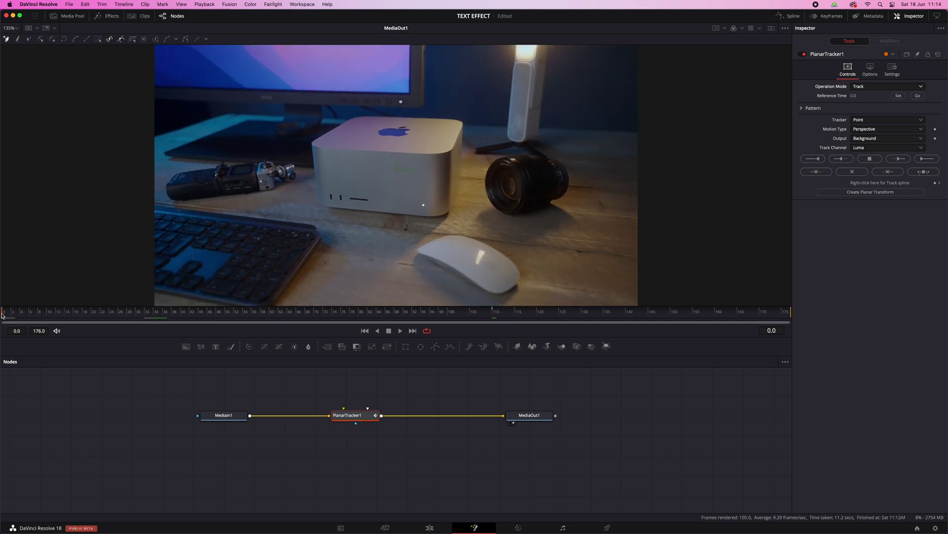
click(240, 313)
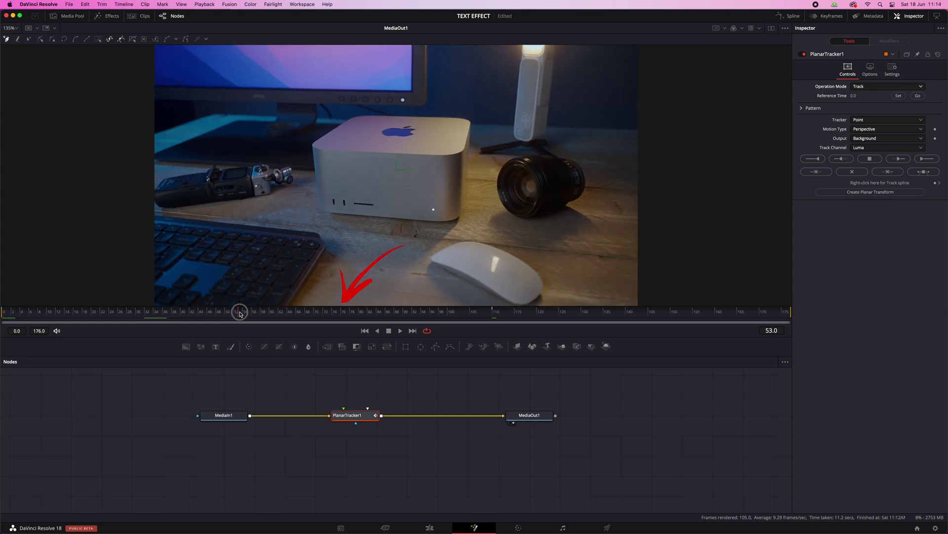
drag(342, 314, 364, 314)
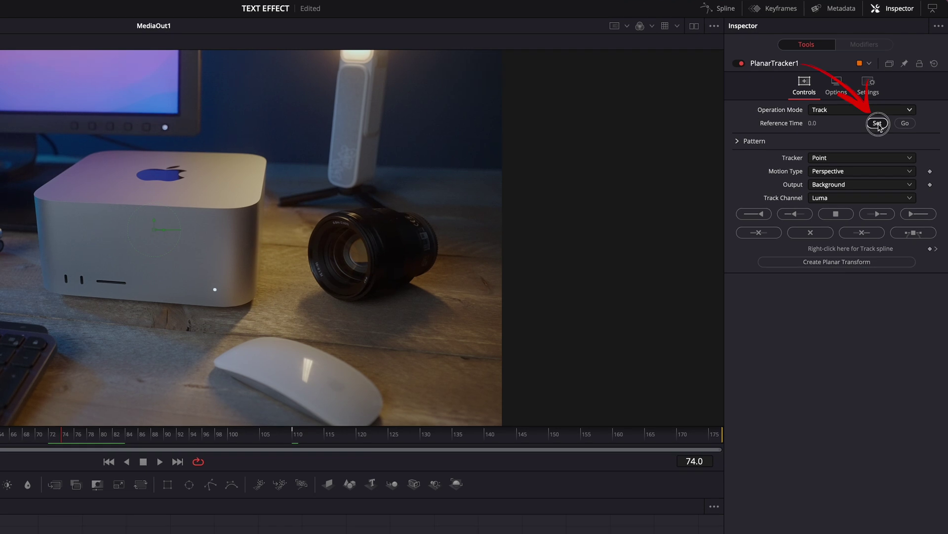
Set the reference time to frame 74, keep Perspective motion, and use the Hybrid Point/Area tracker
click(878, 124)
click(834, 172)
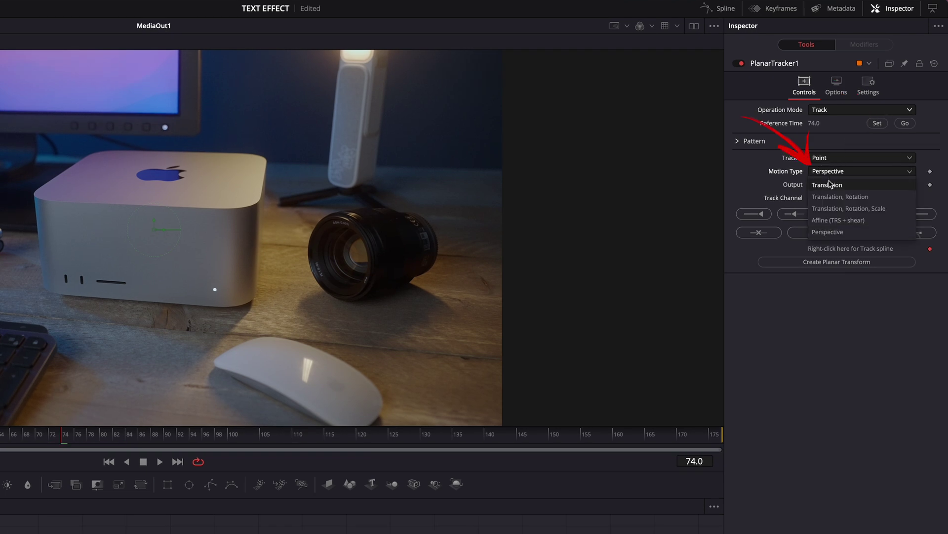
click(838, 233)
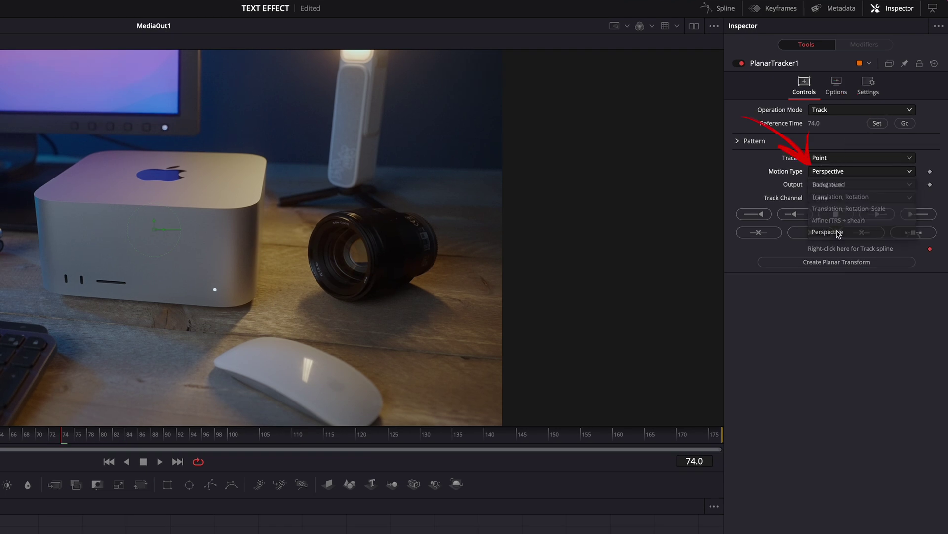
click(821, 159)
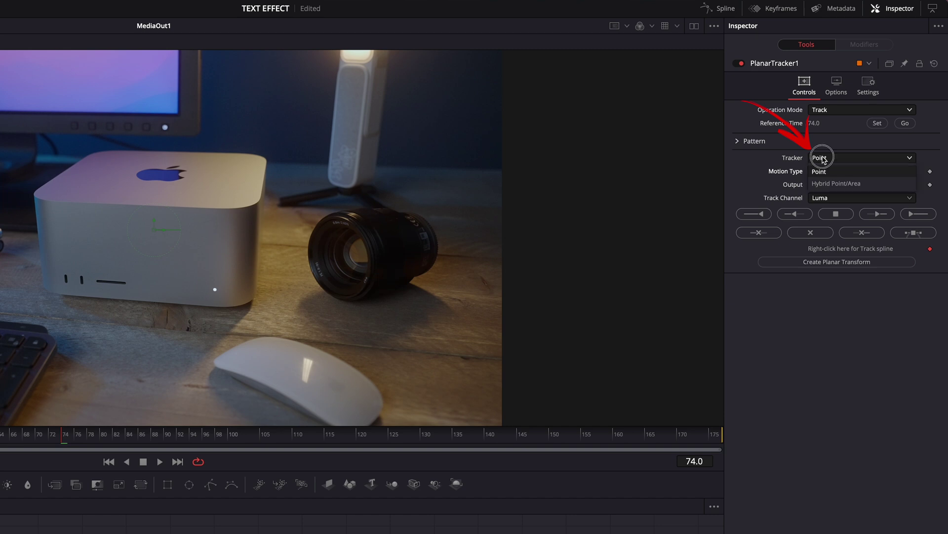
click(834, 184)
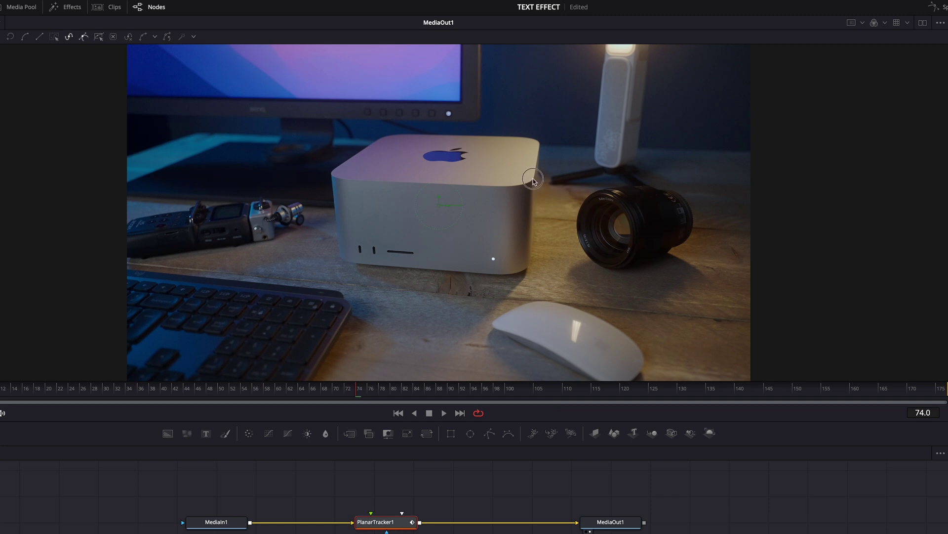
Draw a closed four-corner polygon around the Mac Studio's front face and adjust its top-left corner
click(525, 280)
click(325, 169)
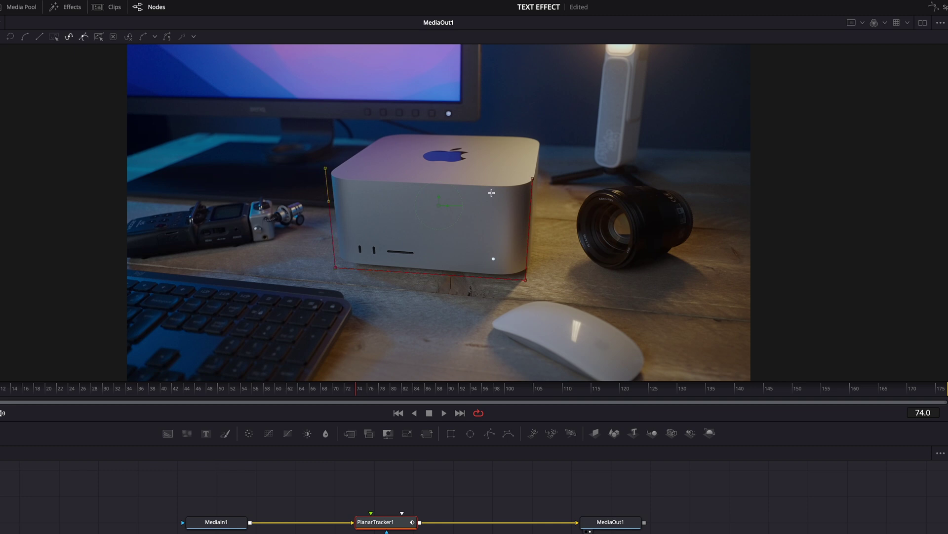
click(534, 179)
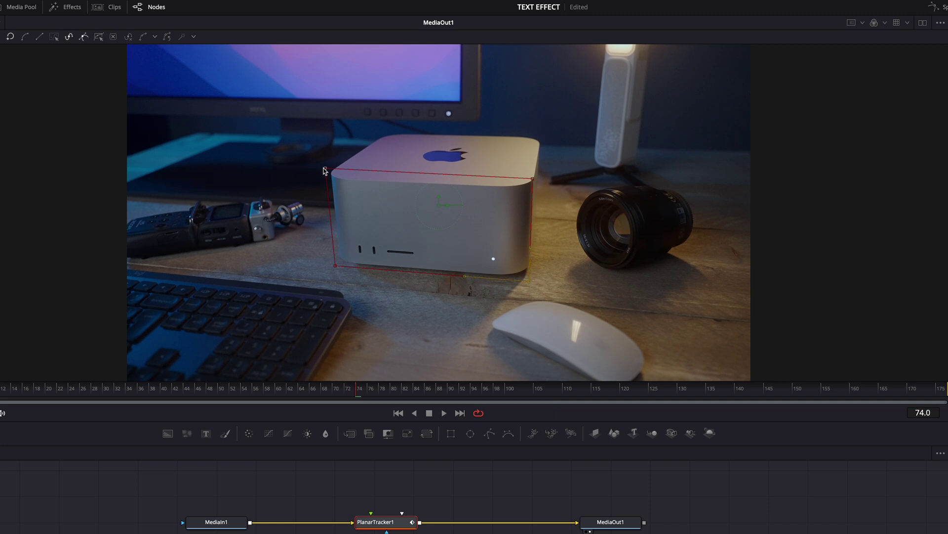
mouse_move(325, 171)
mouse_down()
mouse_move(288, 129)
mouse_move(324, 171)
mouse_up()
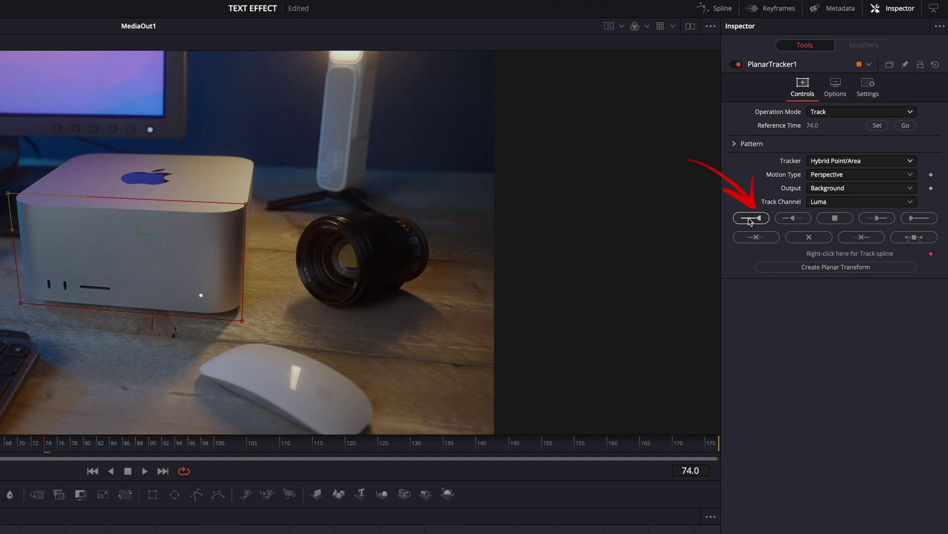
click(750, 220)
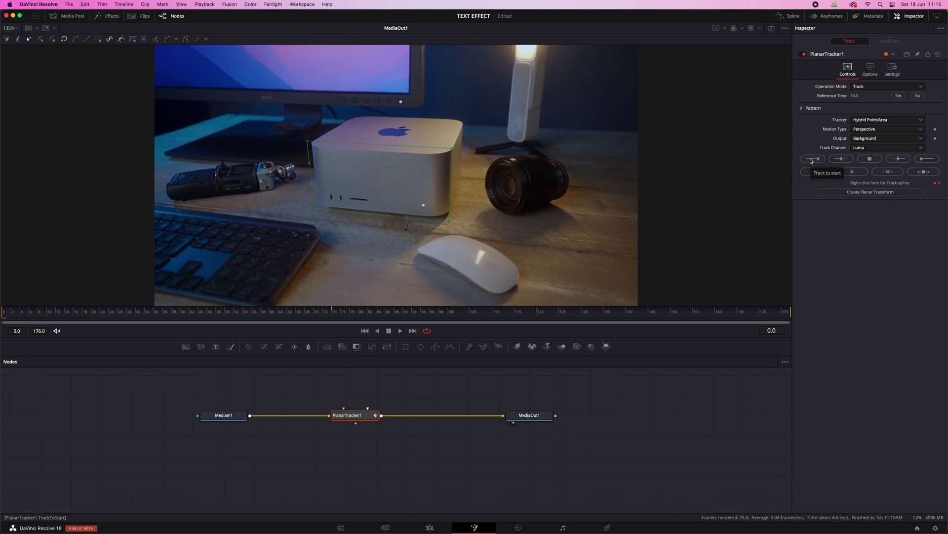
click(334, 312)
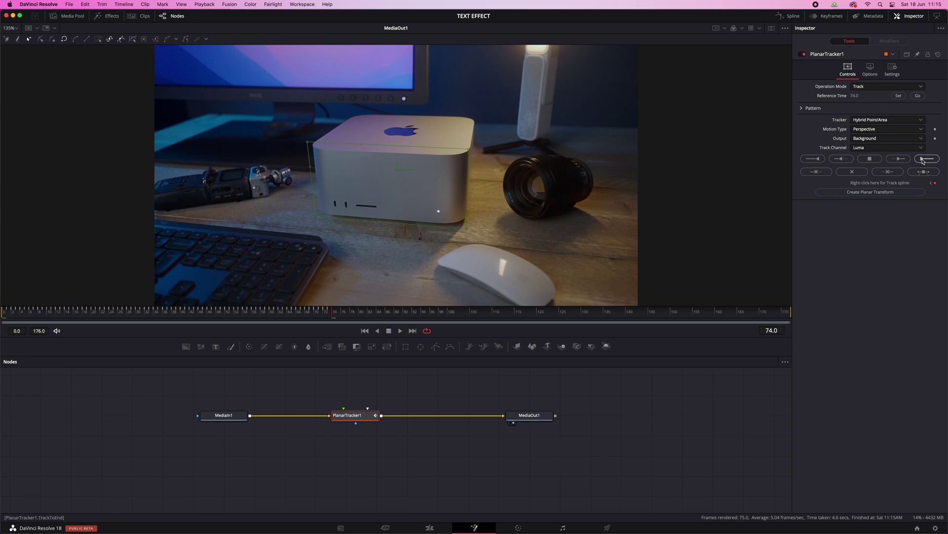
click(925, 159)
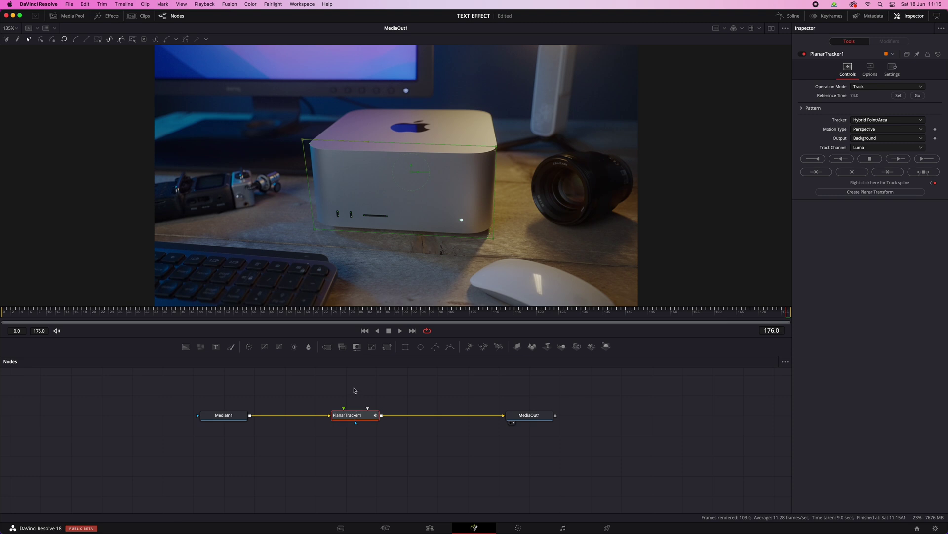
click(24, 405)
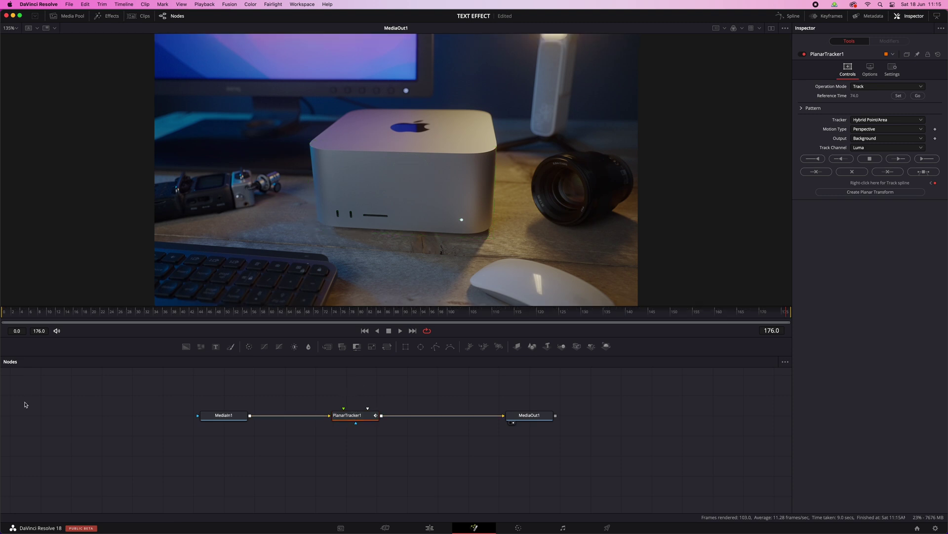
click(348, 415)
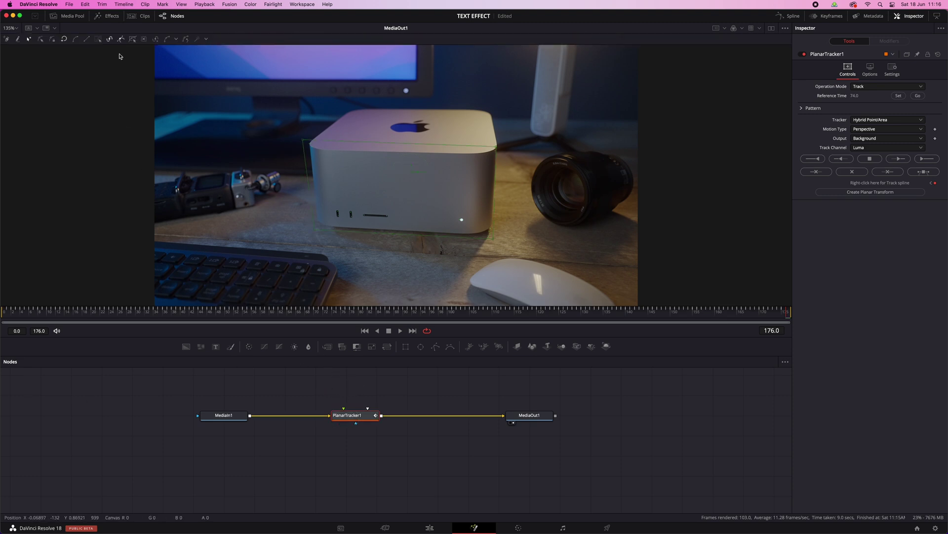
Drag mTitle Film 22 from Effects > Templates > Edit > Titles into the node graph, feeding PlanarTracker1
click(113, 16)
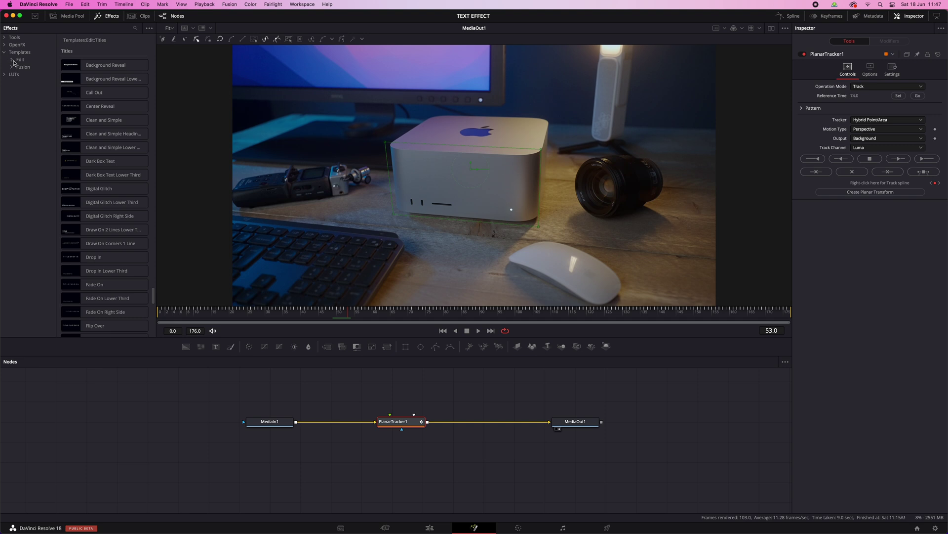
click(12, 60)
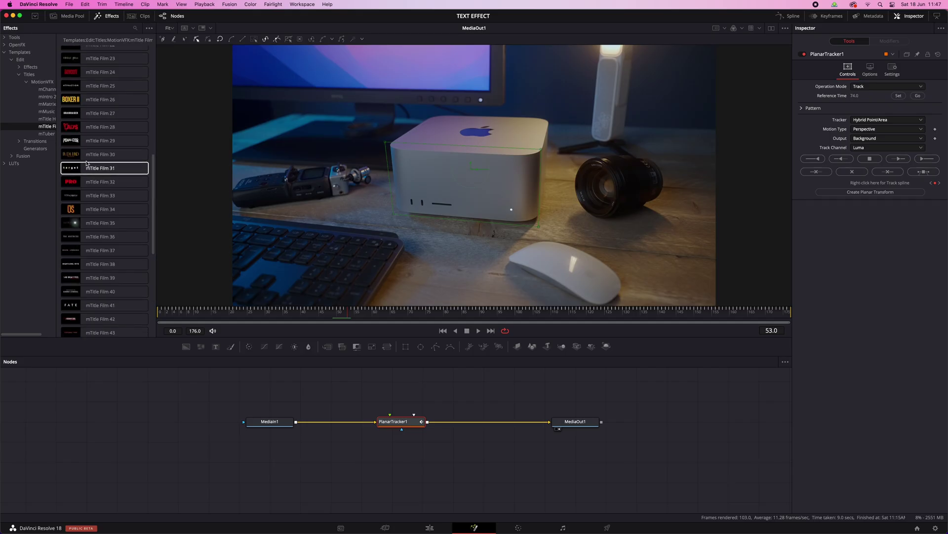
scroll(86, 163, up, 5)
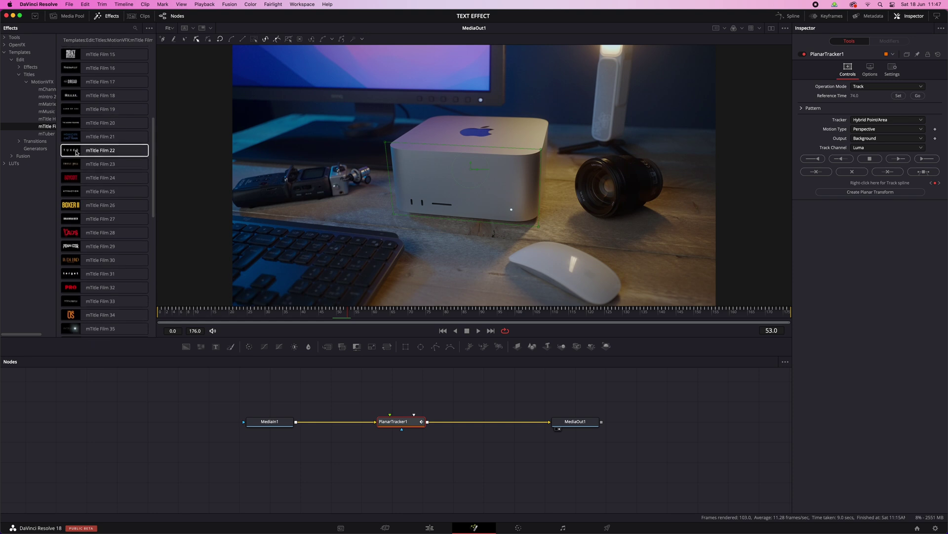
drag(98, 155, 390, 417)
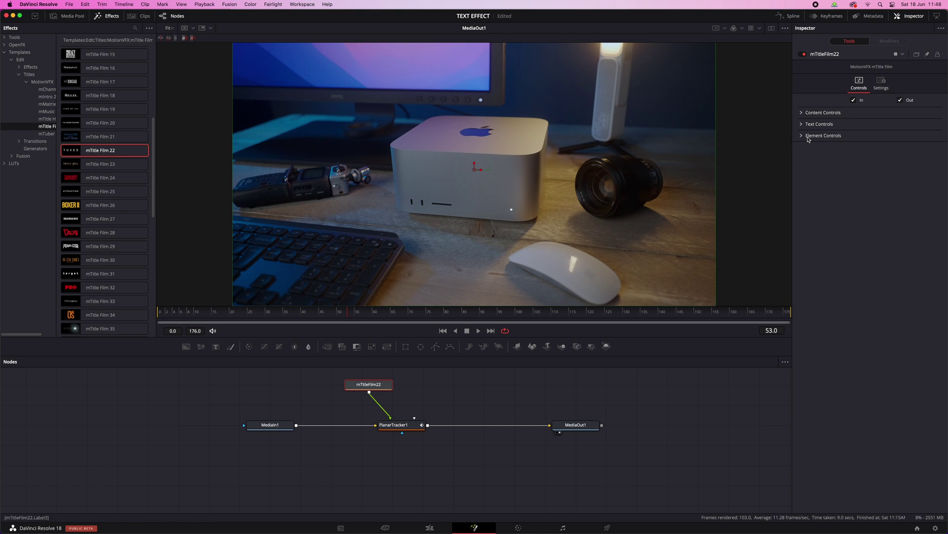
Switch PlanarTracker1's operation mode to Corner Pin
click(394, 426)
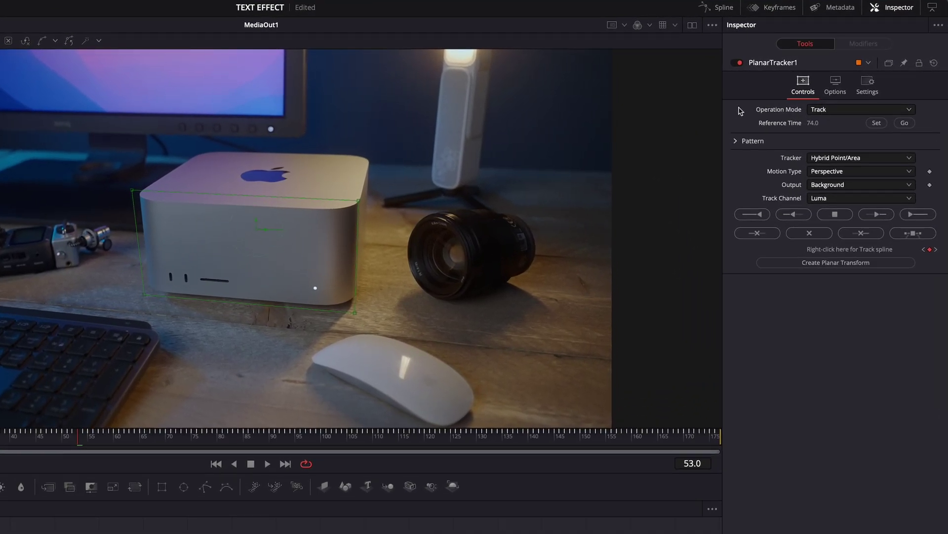
click(831, 113)
click(831, 143)
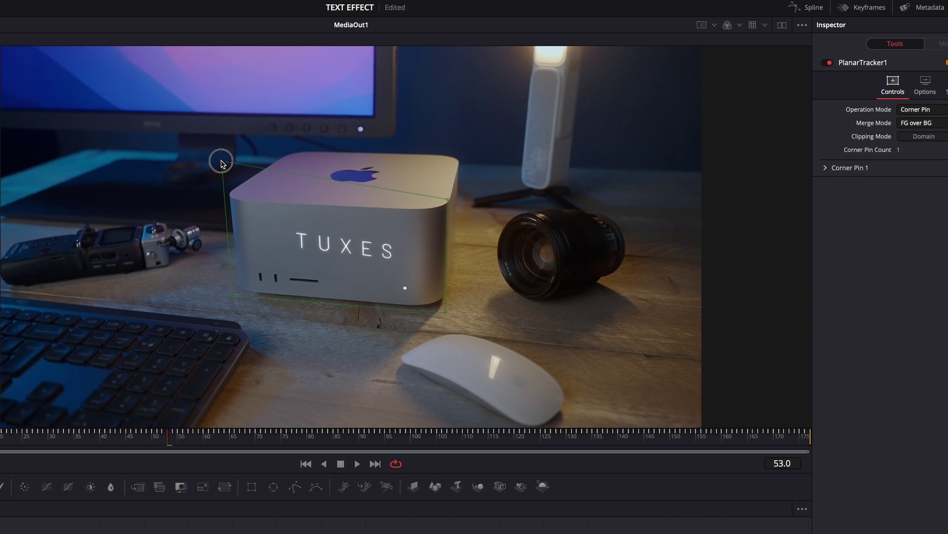
Fit the corner pin points to the Mac's front face and scrub to check the pinned title
drag(130, 188, 118, 245)
drag(242, 246, 253, 186)
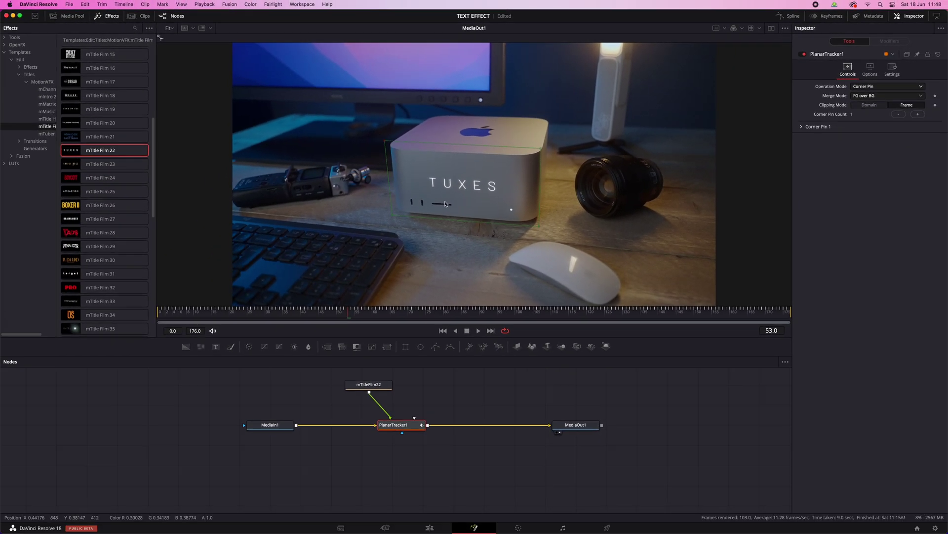
drag(182, 312, 340, 317)
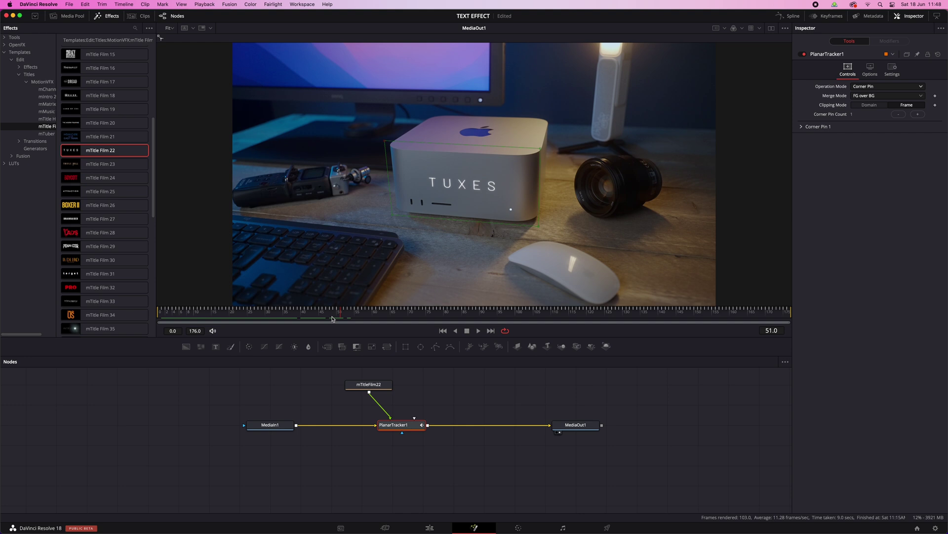
click(368, 385)
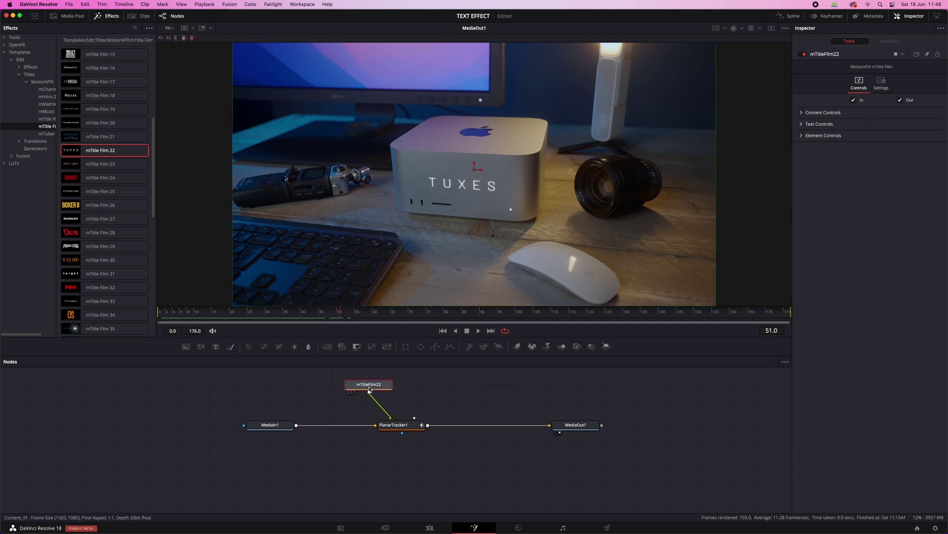
Replace the title text TUXES with TEXT and EFFECT on two lines
click(804, 125)
click(823, 138)
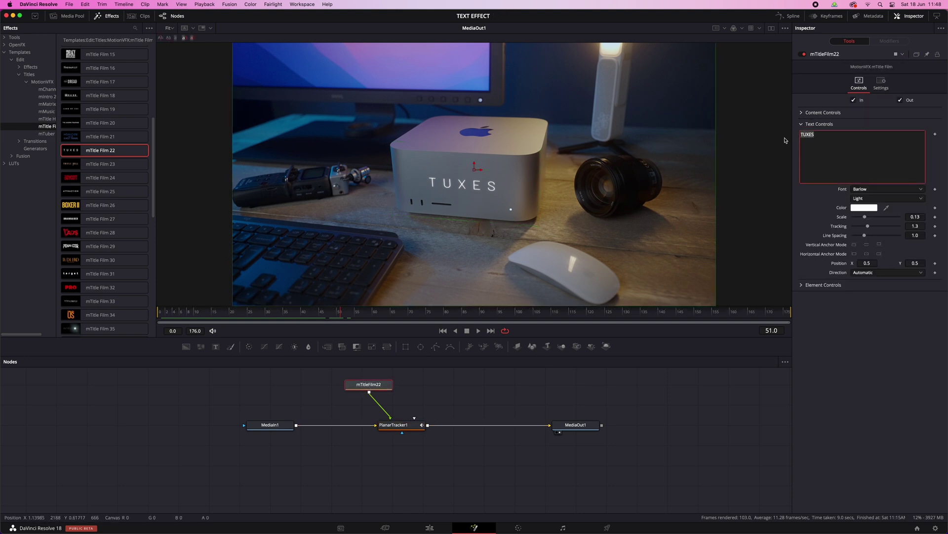
key(BackSpace)
key(BackSpace)
key(BackSpace)
key(BackSpace)
text(EXT)
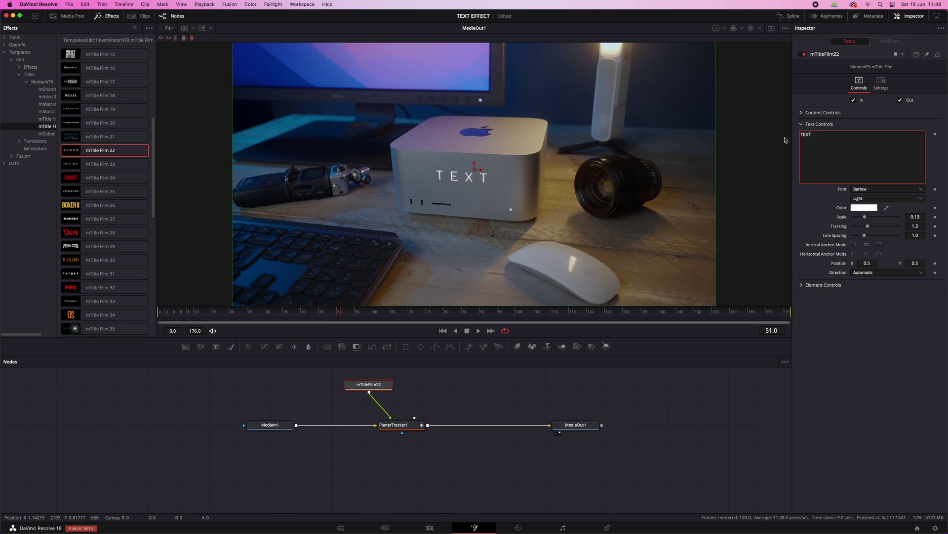
key(Return)
text(EFFECT)
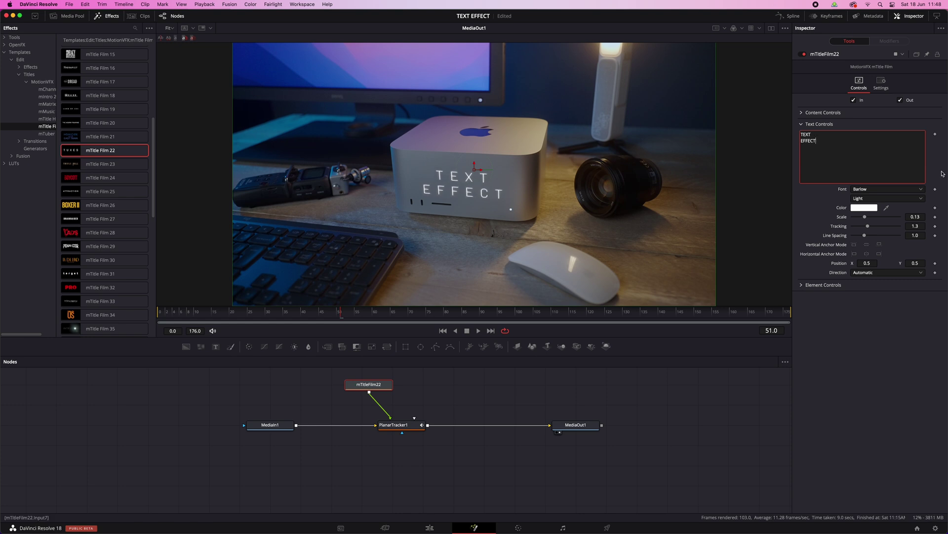
Keep the Barlow font and scrub early frames to preview the title animation
click(884, 189)
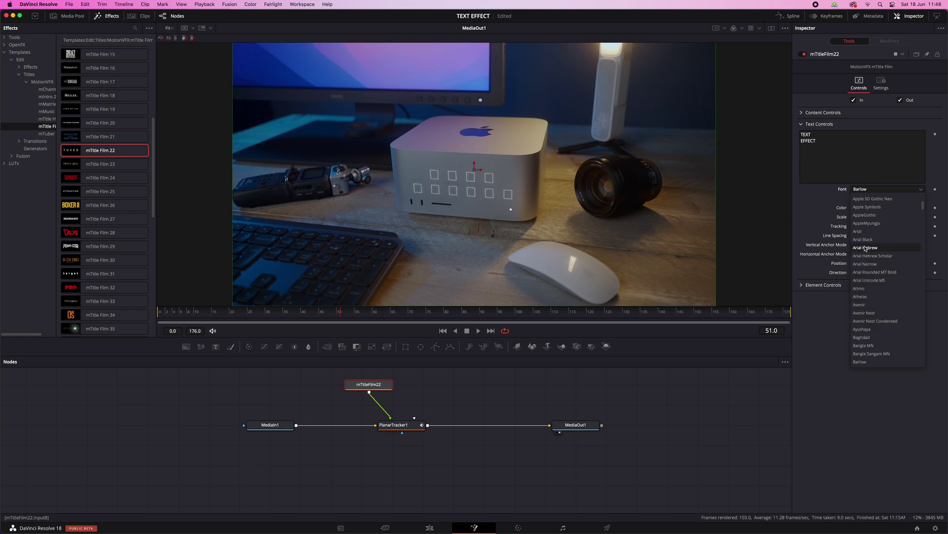
click(831, 305)
click(197, 315)
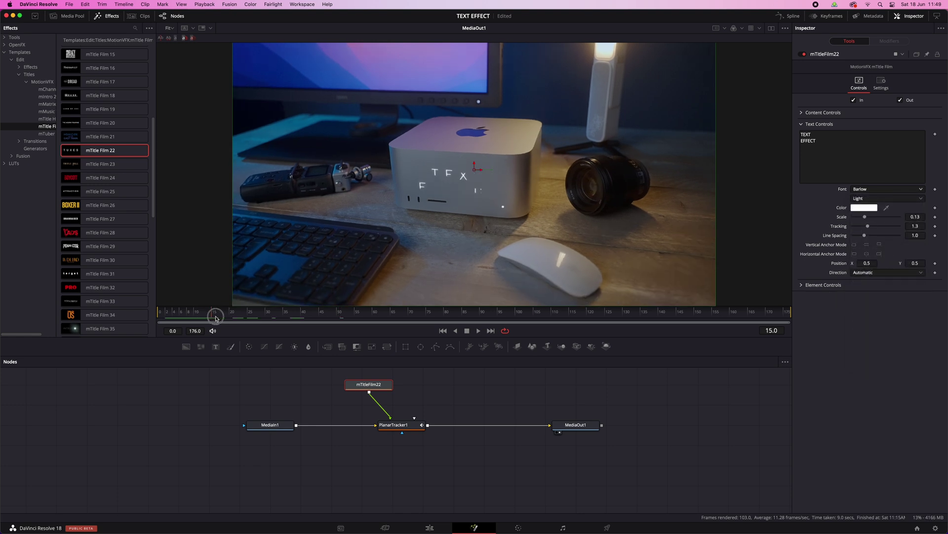
drag(215, 317, 316, 318)
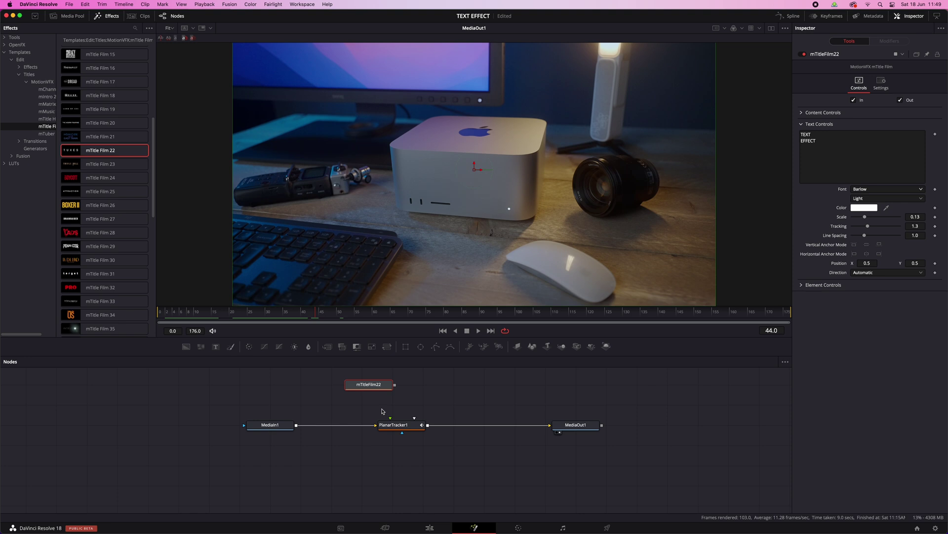
Add a Text1 node wired into PlanarTracker1 and set its text size to 0.0887
click(361, 399)
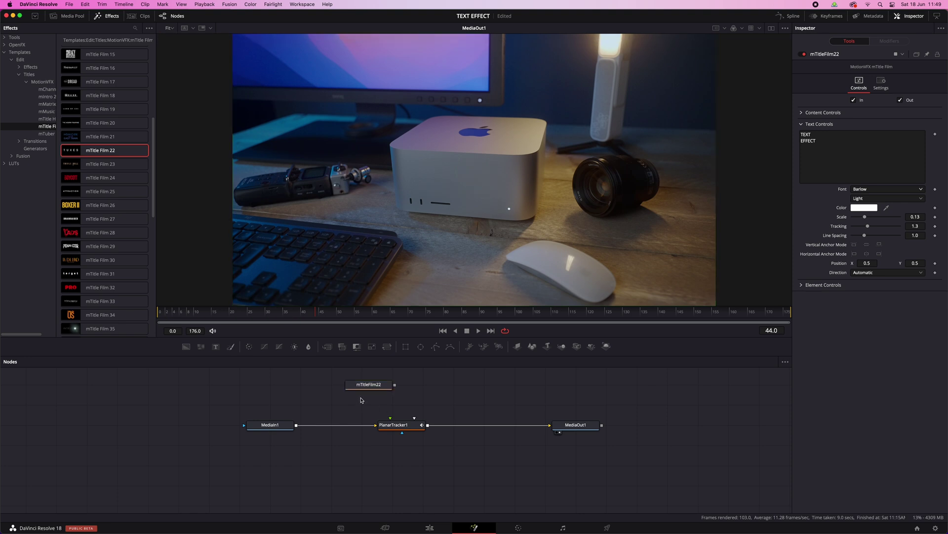
click(216, 346)
drag(376, 403, 617, 385)
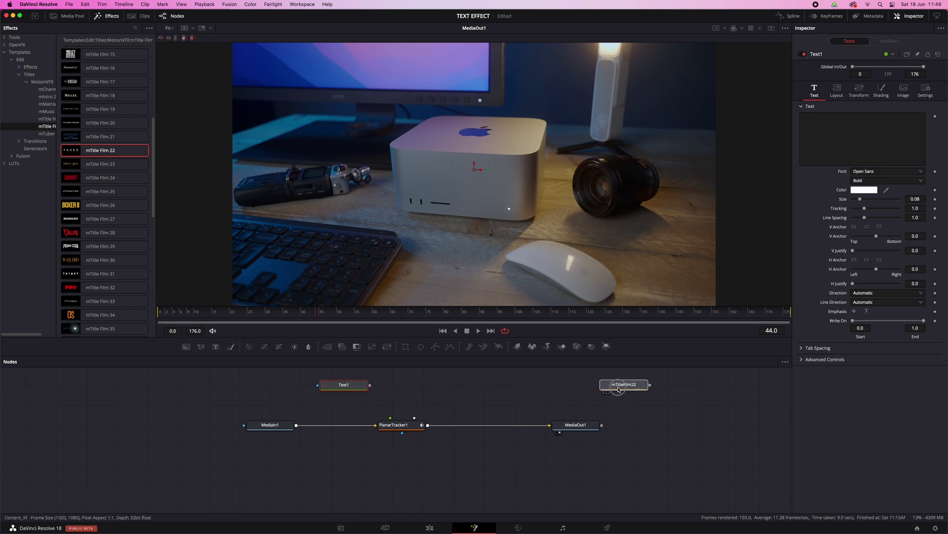
click(354, 386)
drag(387, 418, 391, 420)
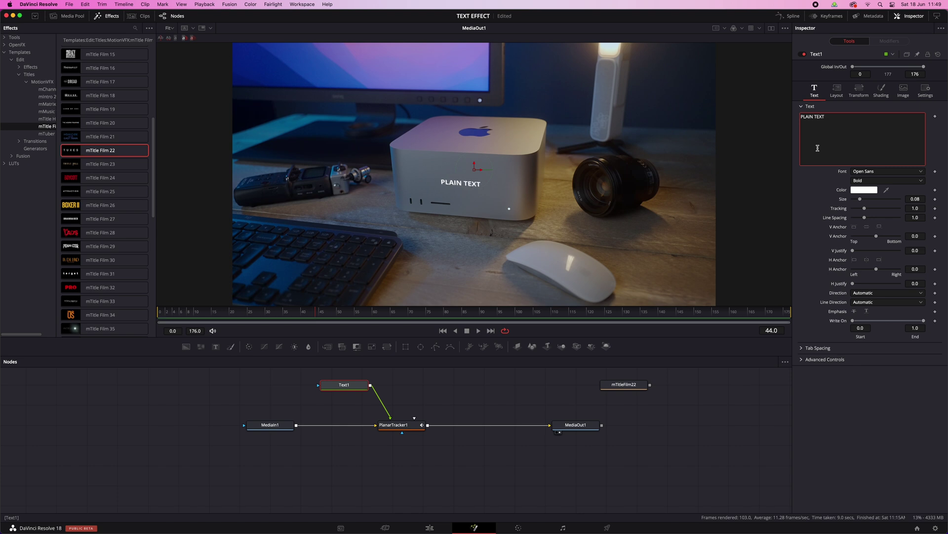
click(914, 200)
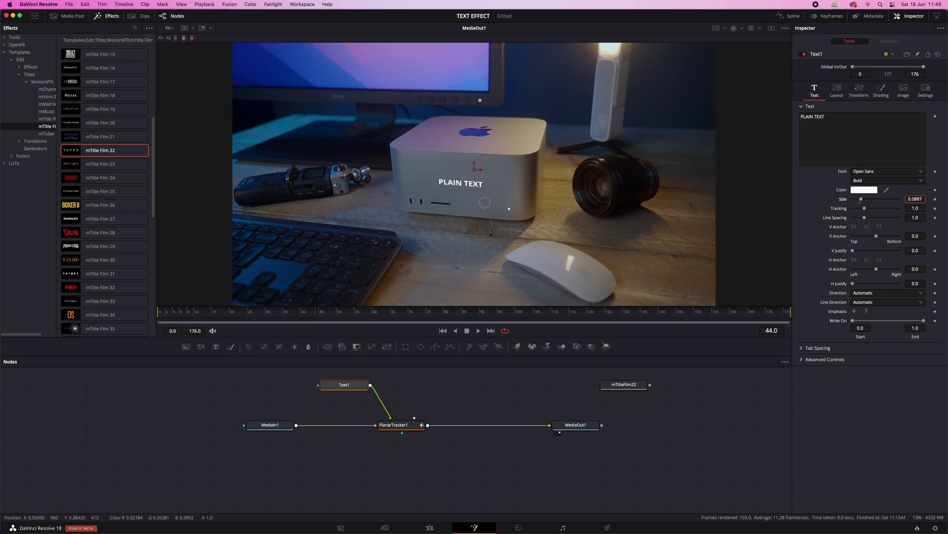